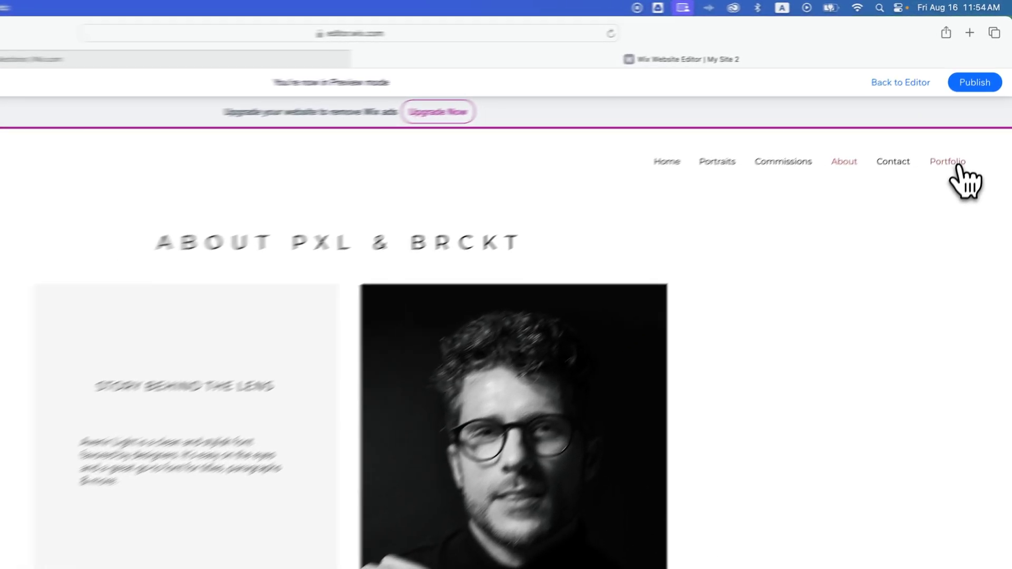
Step: In preview, go to the Portfolio page from the site's navigation menu
click(954, 188)
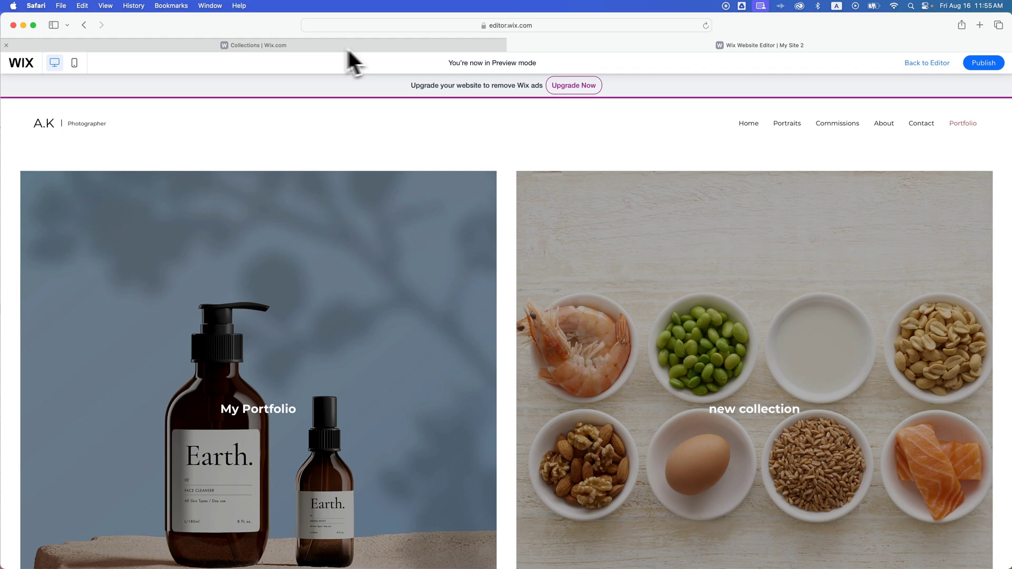
Step: Leave preview and reach the Dashboard's Portfolio Collections list through Manage Projects
click(926, 64)
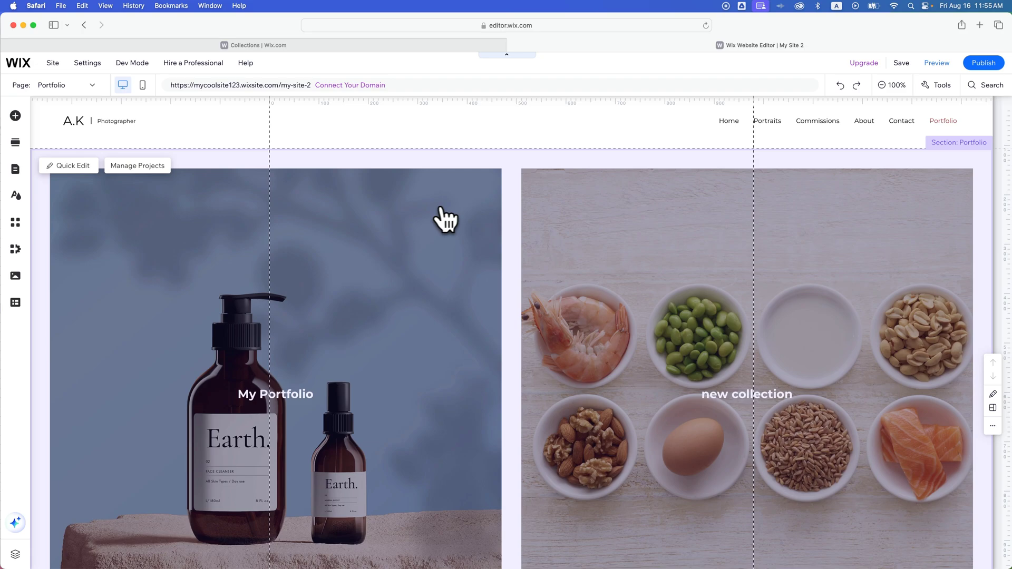
click(154, 166)
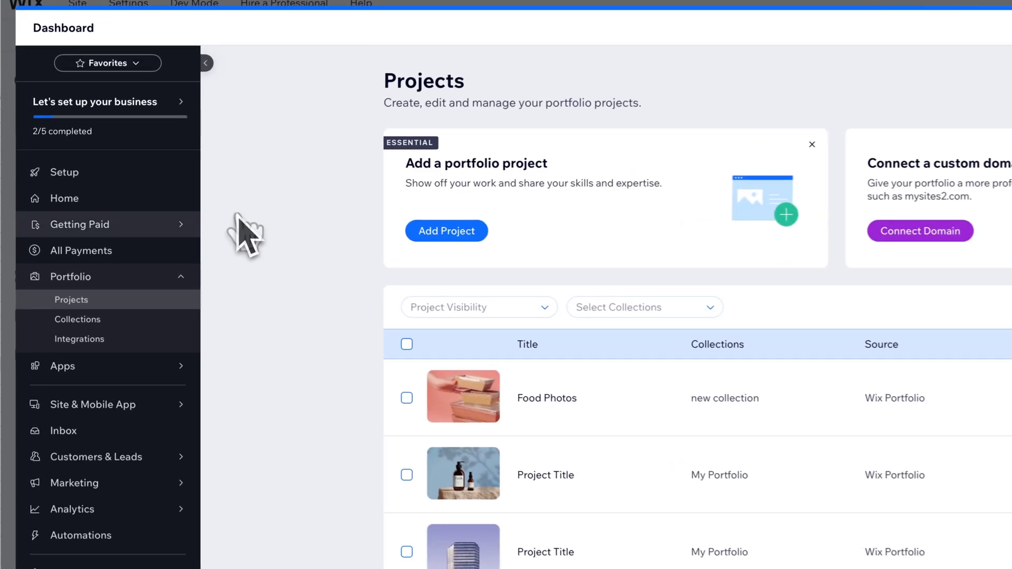
click(82, 283)
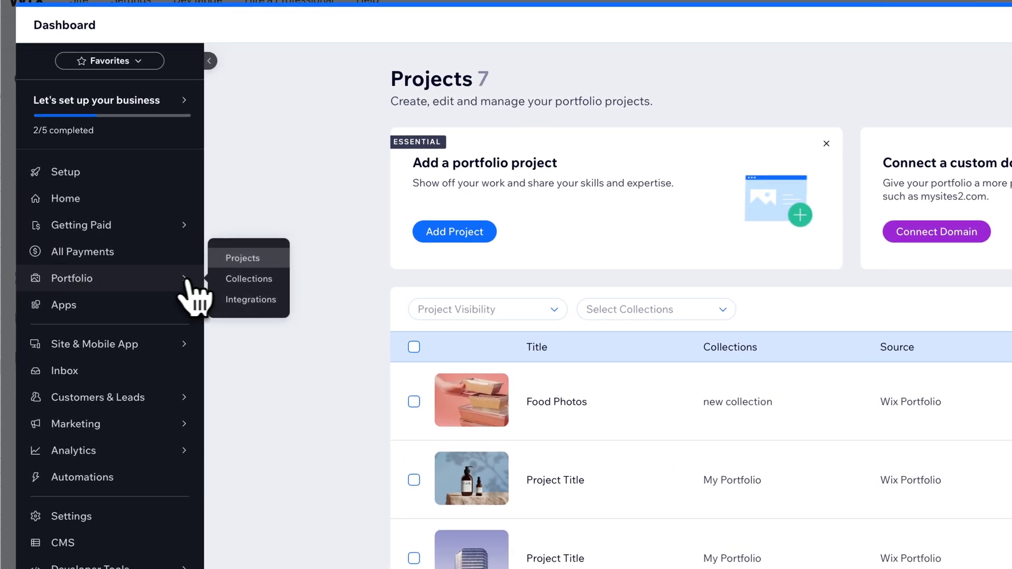
click(186, 281)
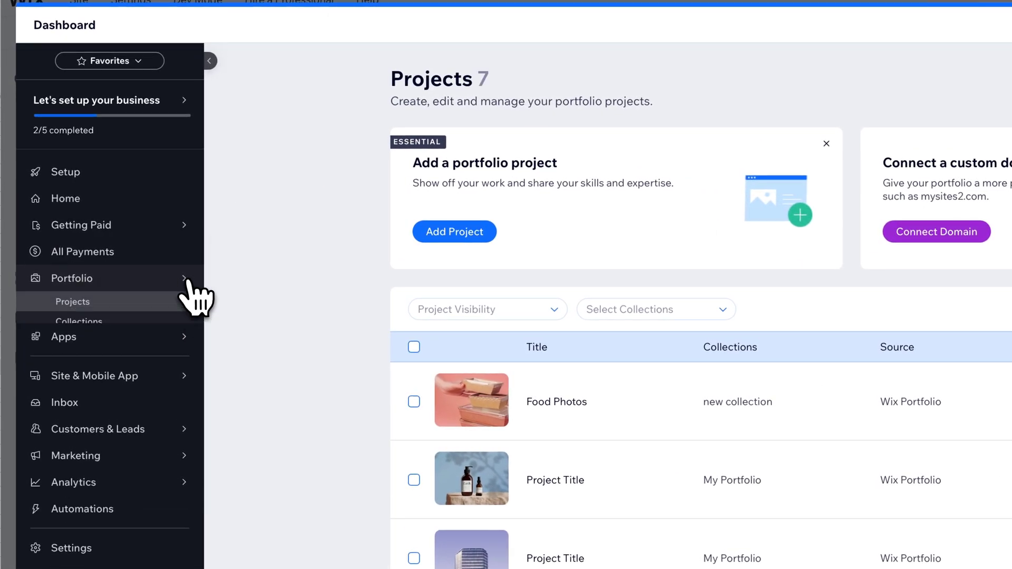
click(94, 322)
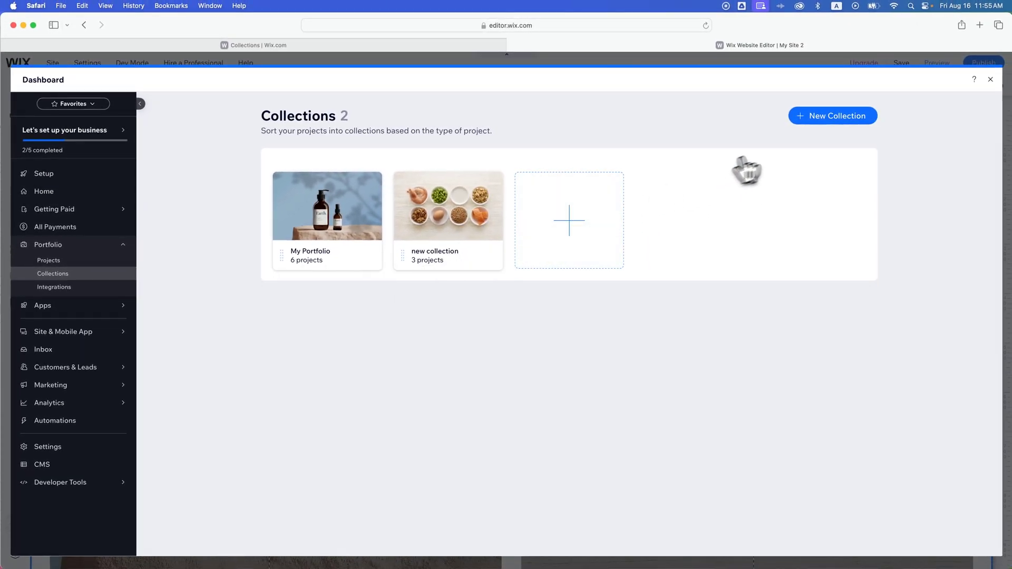
Step: Create a collection named 'Animal Photography' with a cow stock photo from an animals search as its cover
click(836, 133)
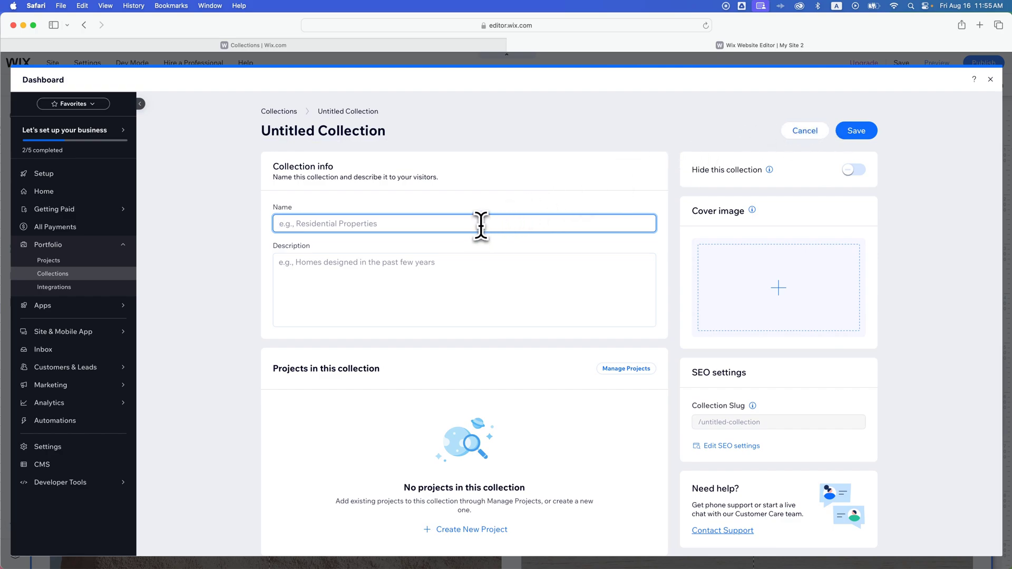
text(Animal Photography)
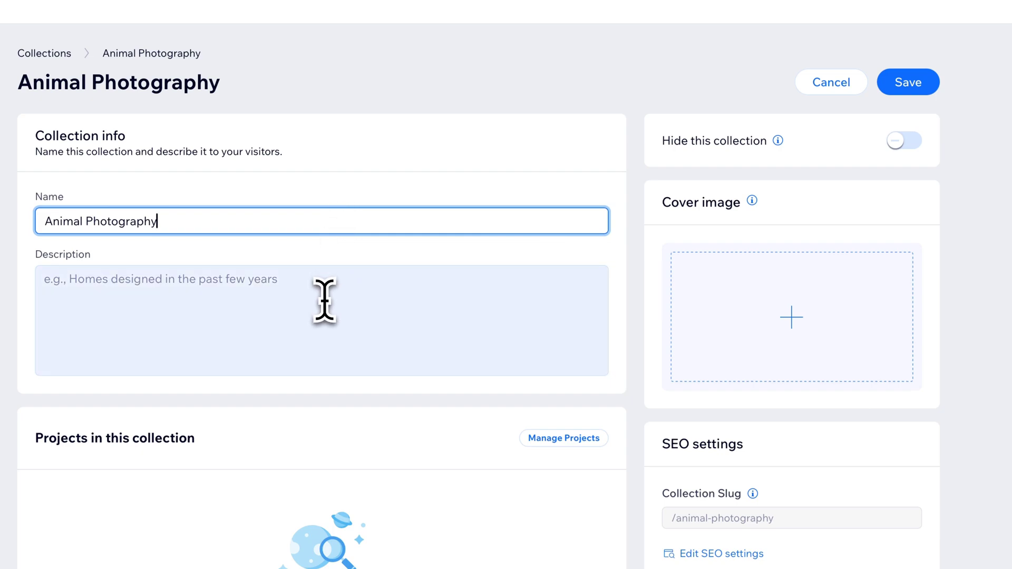
click(814, 320)
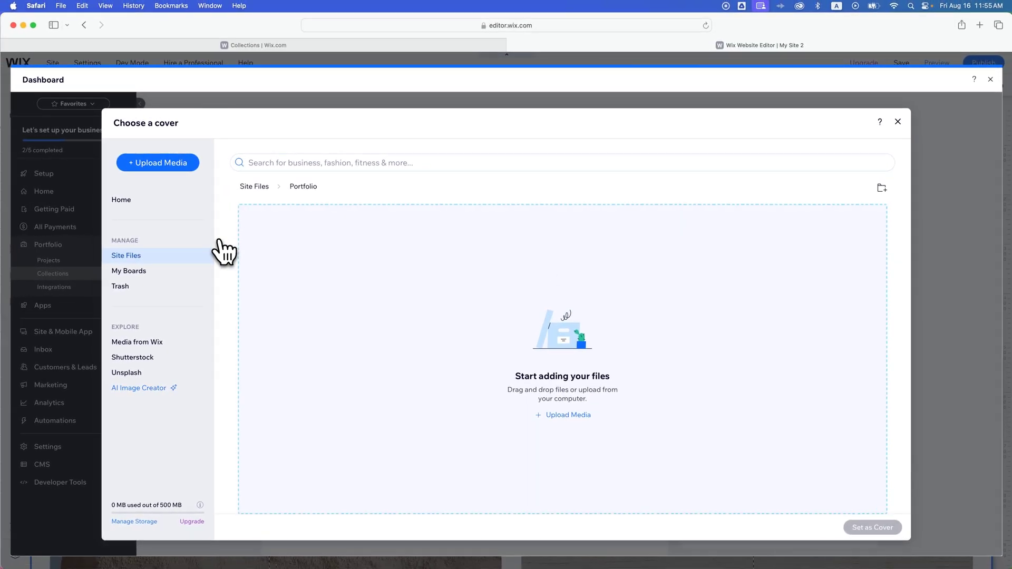
click(161, 343)
click(416, 163)
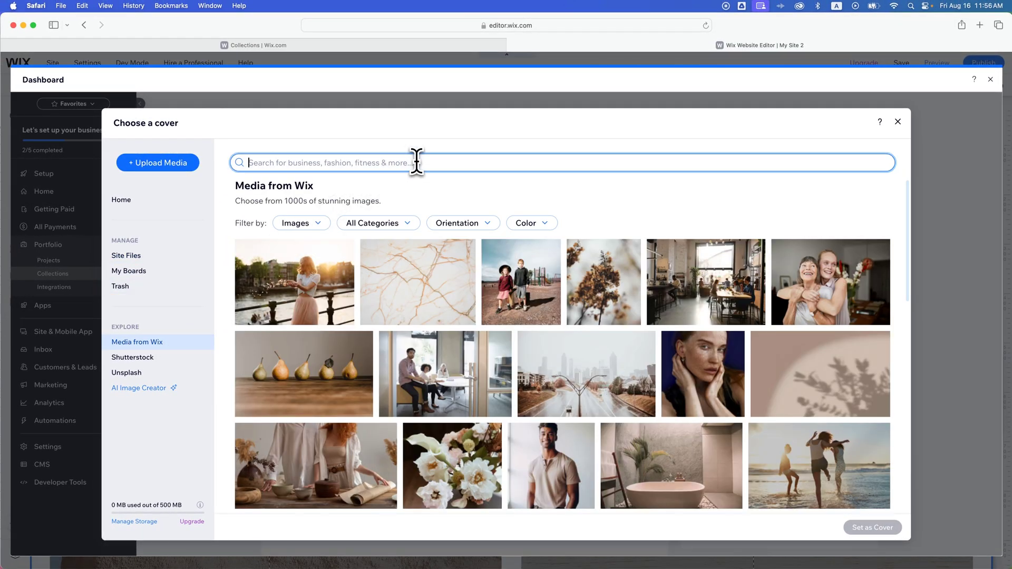
text(animals)
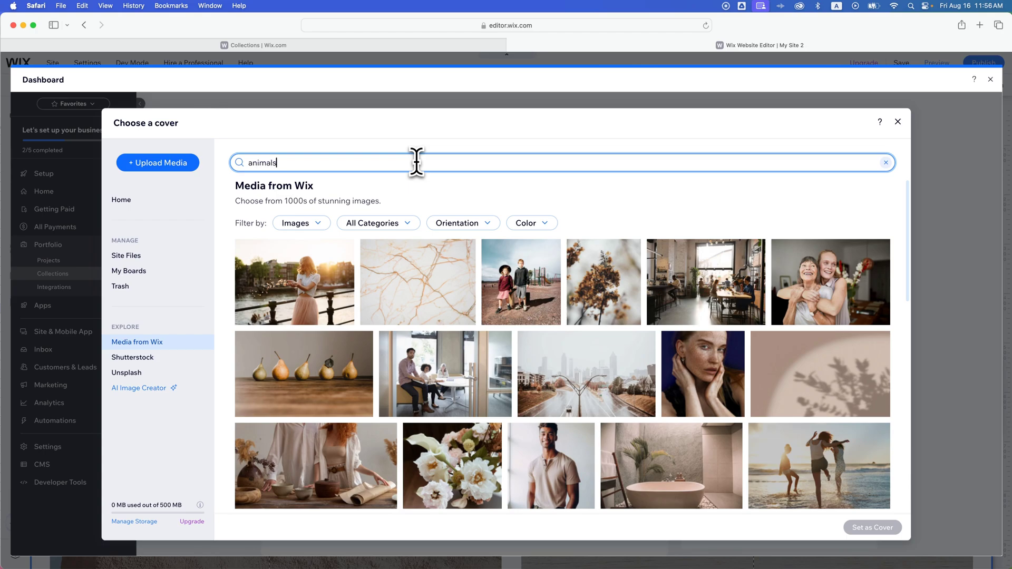
key(Return)
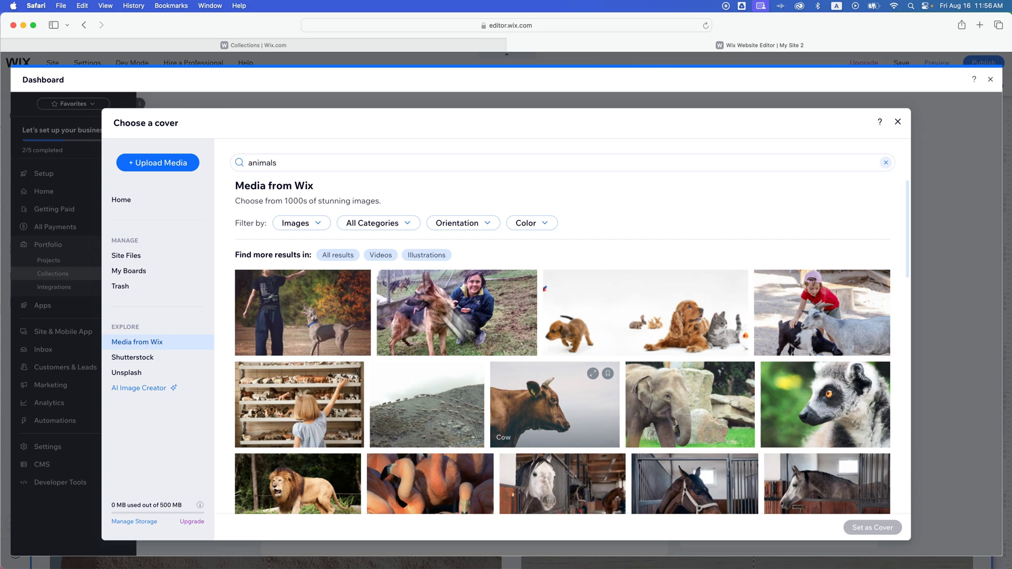
click(589, 419)
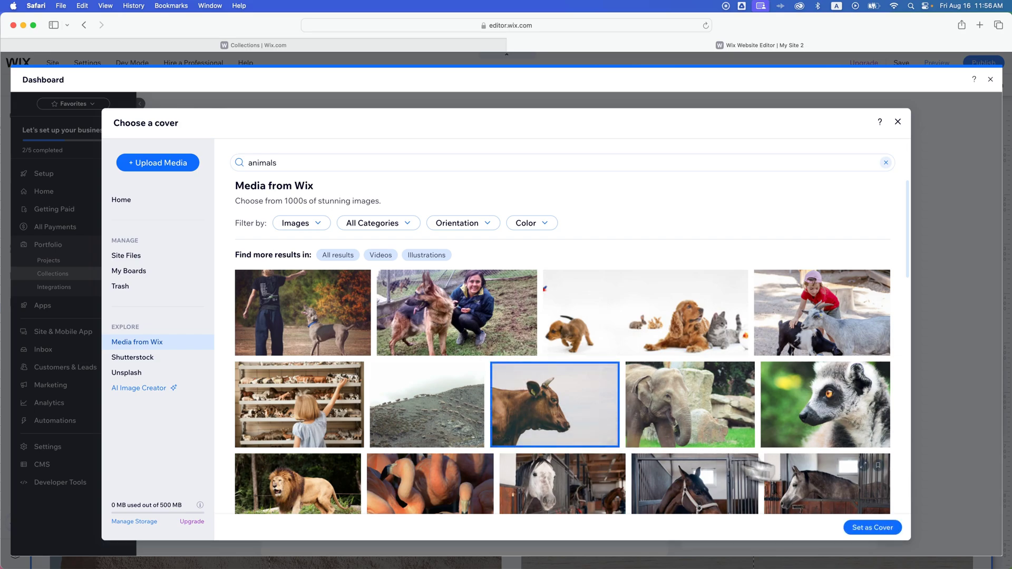
click(888, 529)
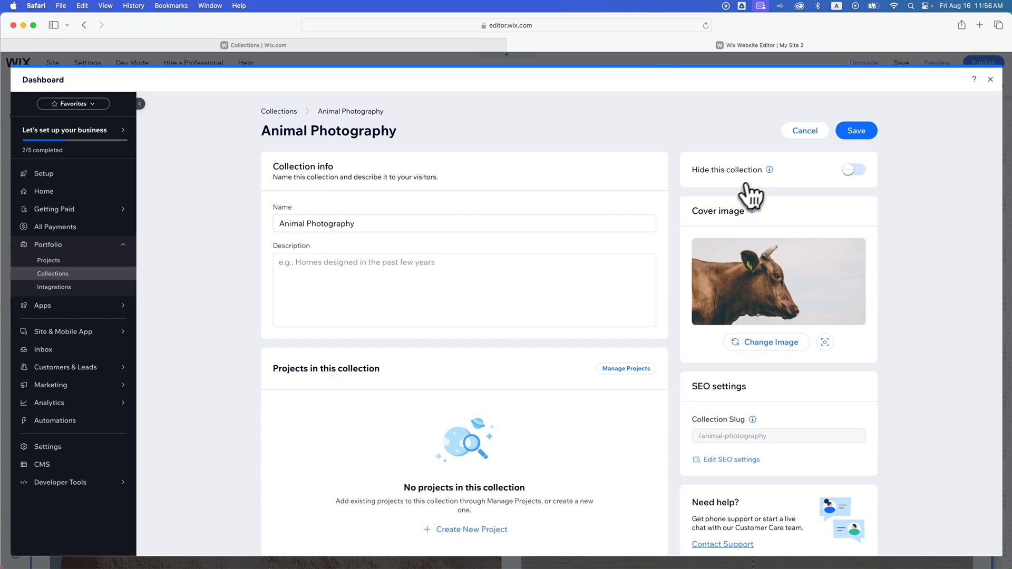
Step: Save Animal Photography, then open its Manage Projects list of projects to add
scroll(728, 201, down, 2)
scroll(685, 216, down, 2)
scroll(671, 232, up, 4)
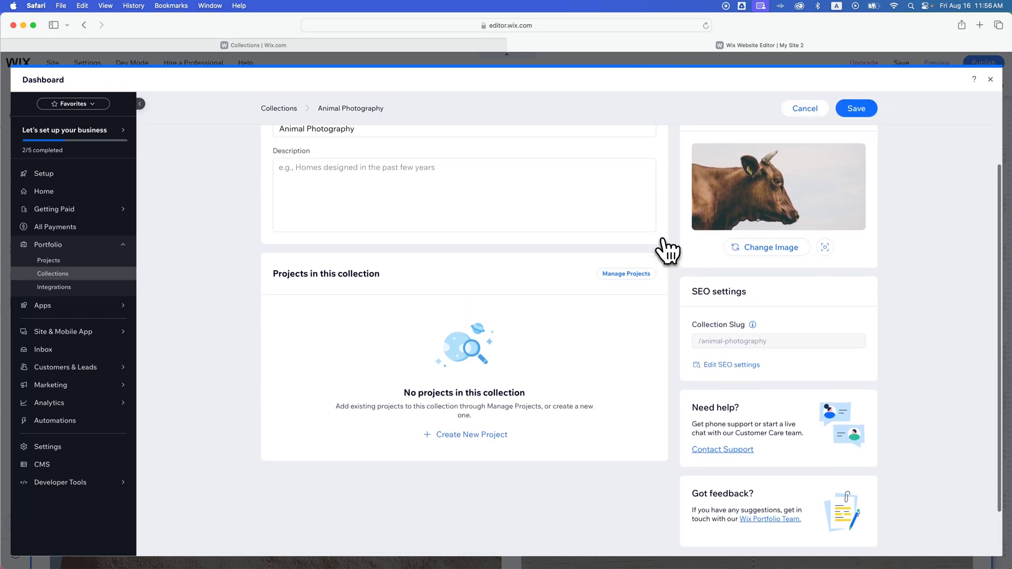
scroll(669, 287, down, 1)
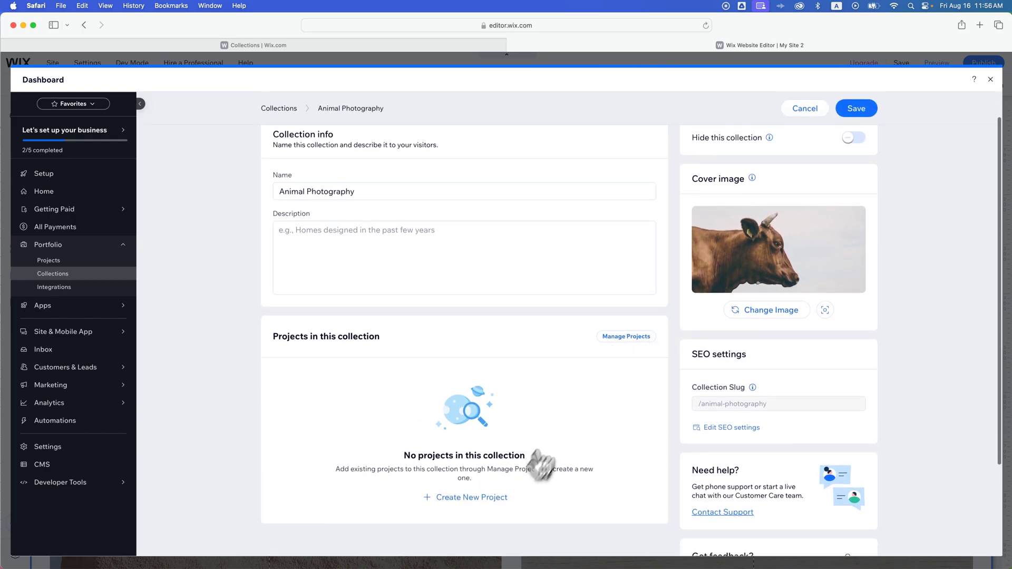
click(868, 113)
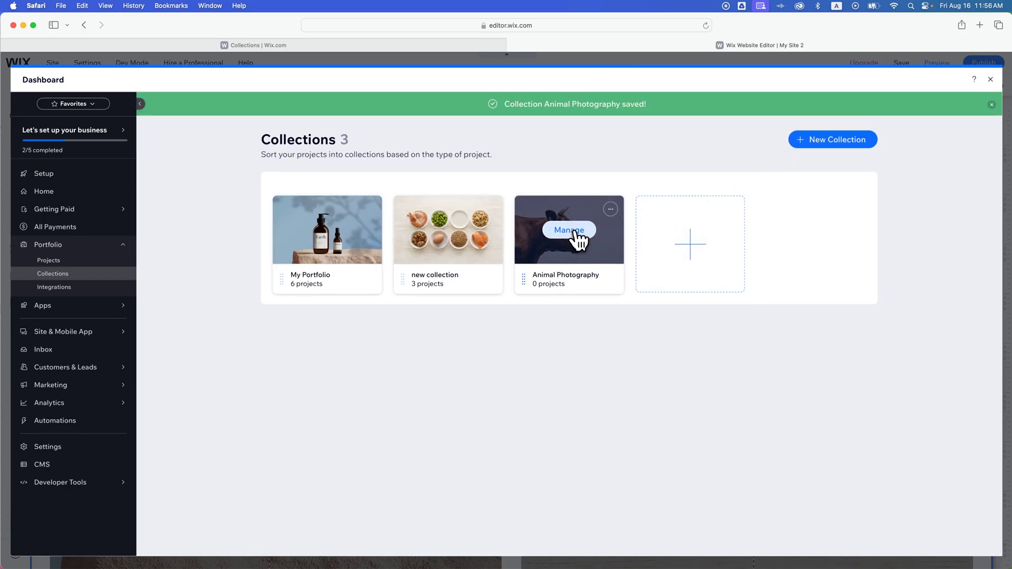
click(576, 232)
scroll(290, 293, down, 5)
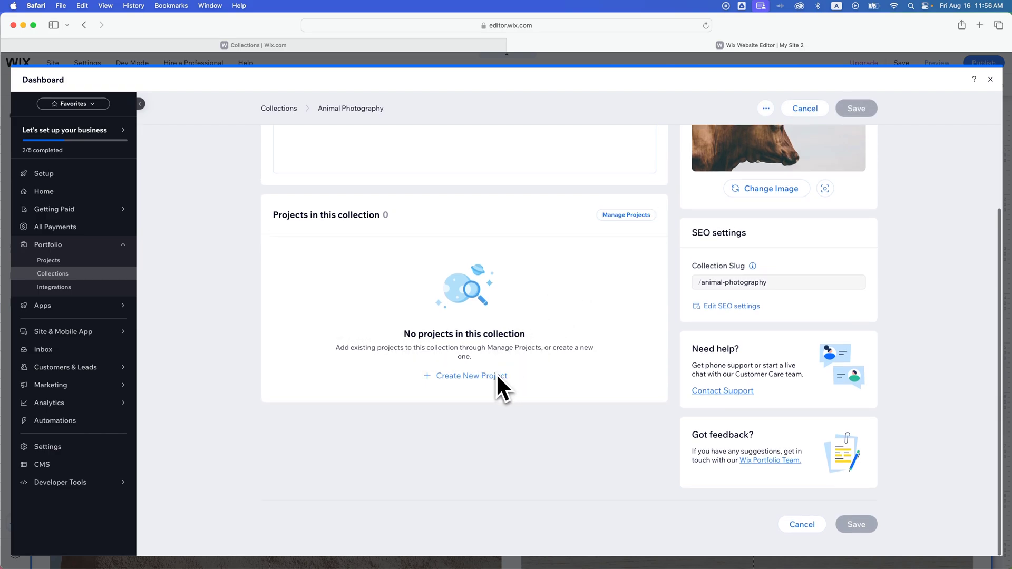
click(623, 215)
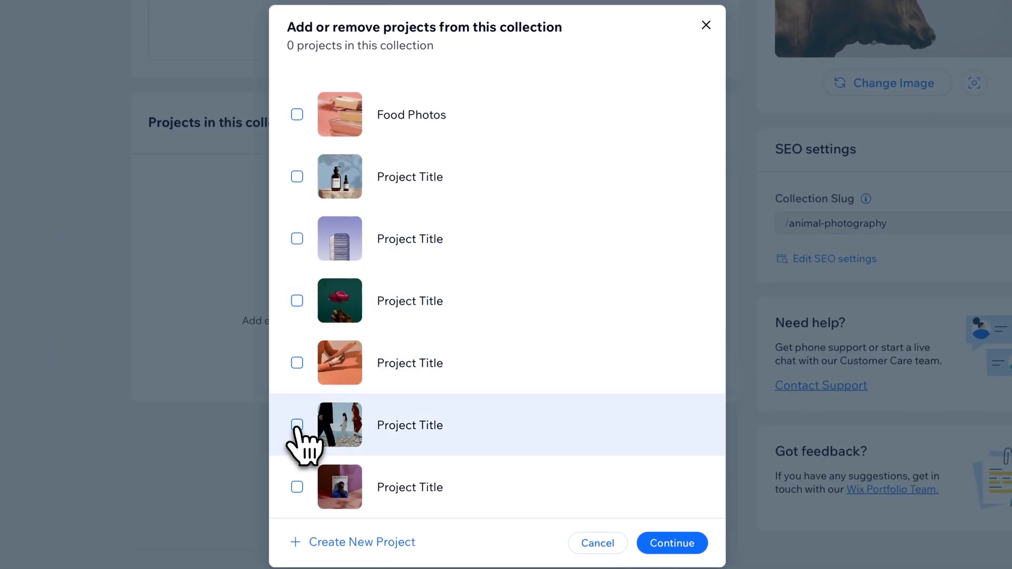
Step: Tick the walking-people, red flower and building projects, continue, and save the three-project collection
click(297, 425)
click(297, 301)
click(298, 240)
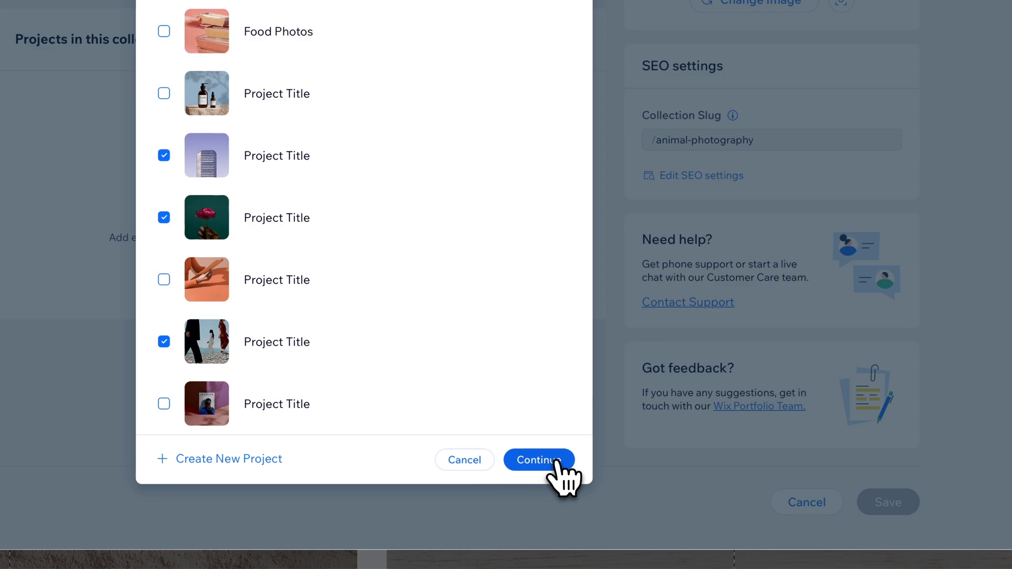
click(552, 460)
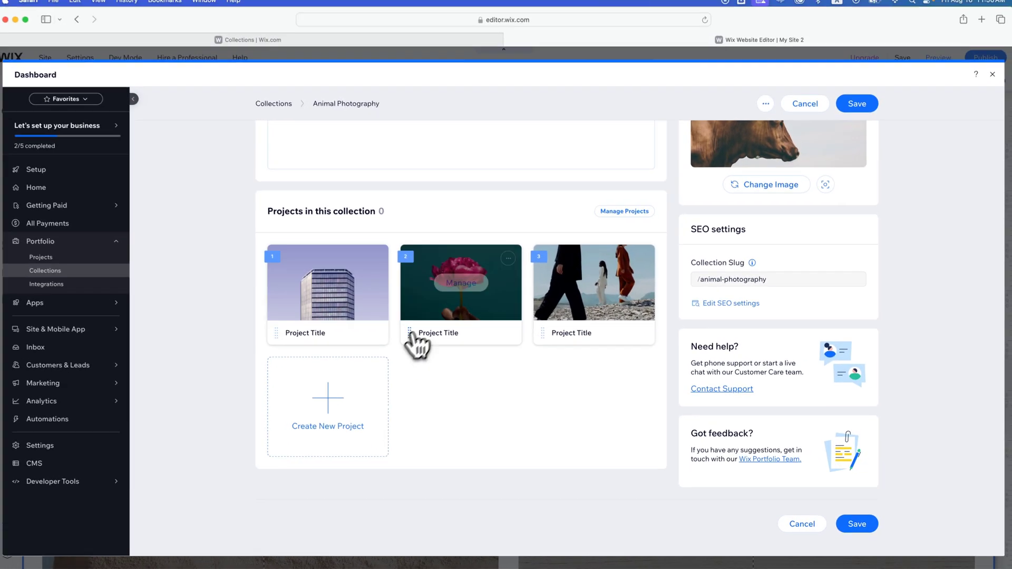
mouse_move(369, 221)
mouse_move(488, 346)
mouse_down()
mouse_move(330, 329)
mouse_move(484, 334)
mouse_up()
click(863, 111)
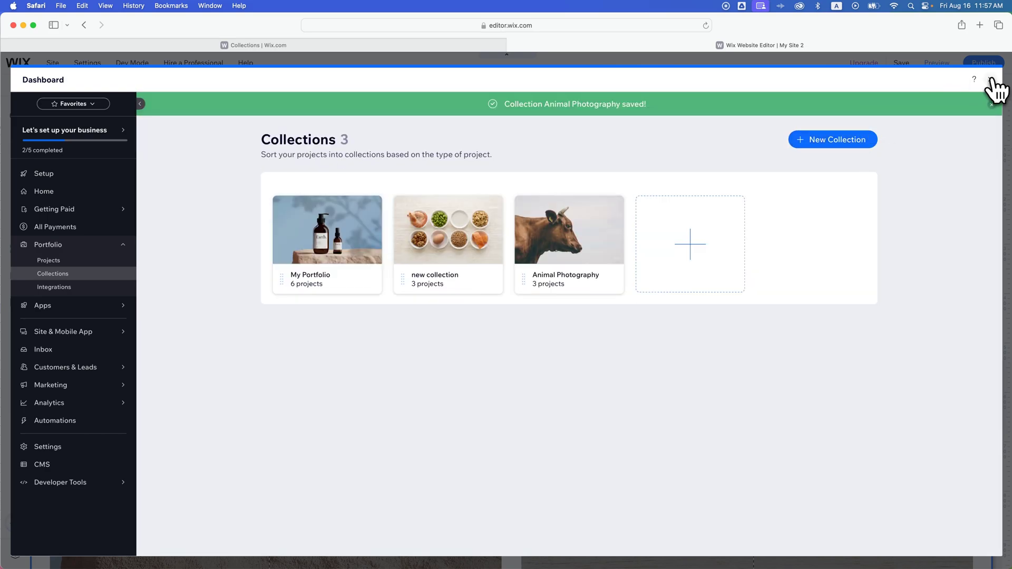
Step: Close the Dashboard and preview the site, scrolling the Portfolio page to its collections
click(991, 80)
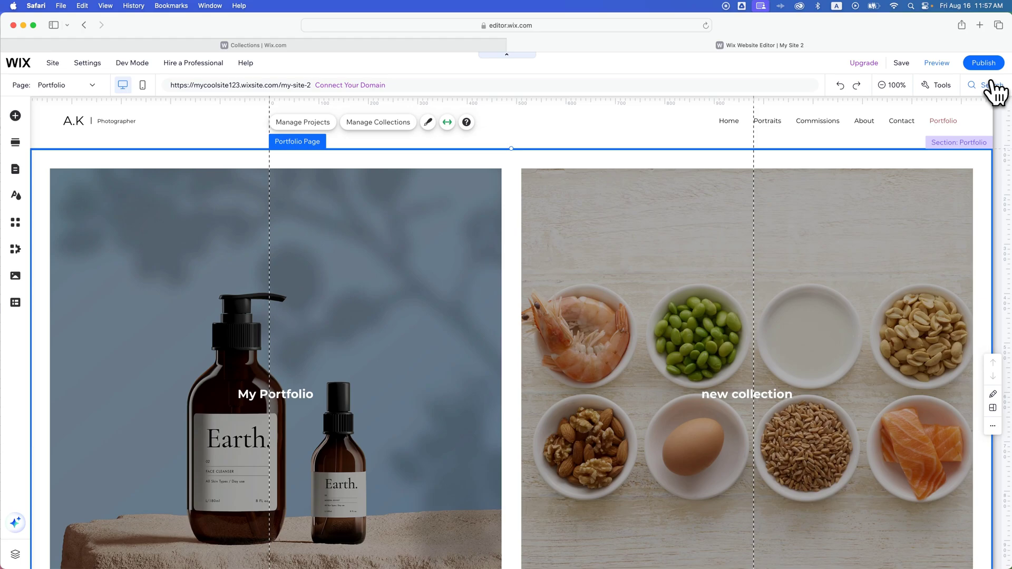
click(934, 64)
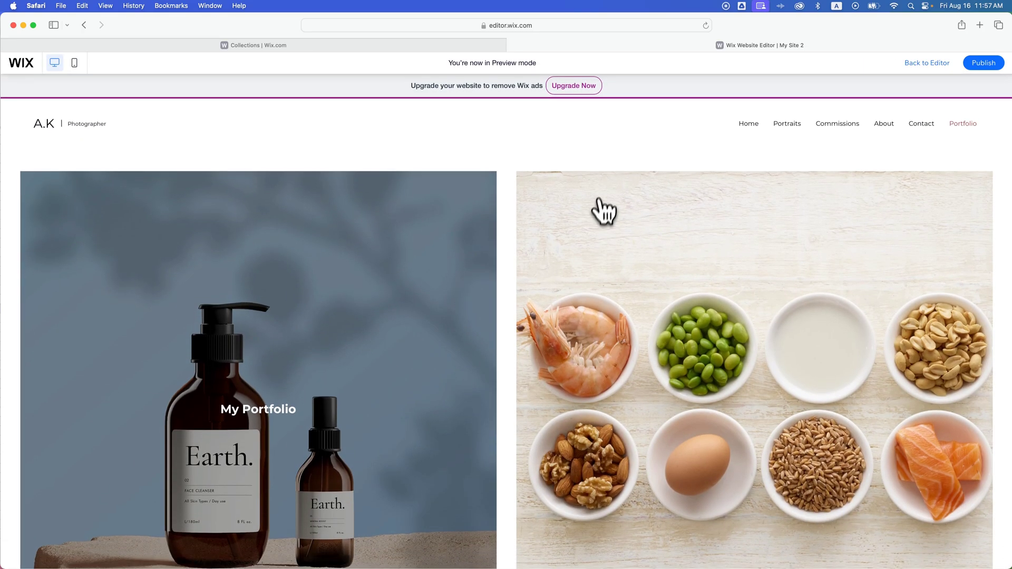
scroll(537, 152, down, 10)
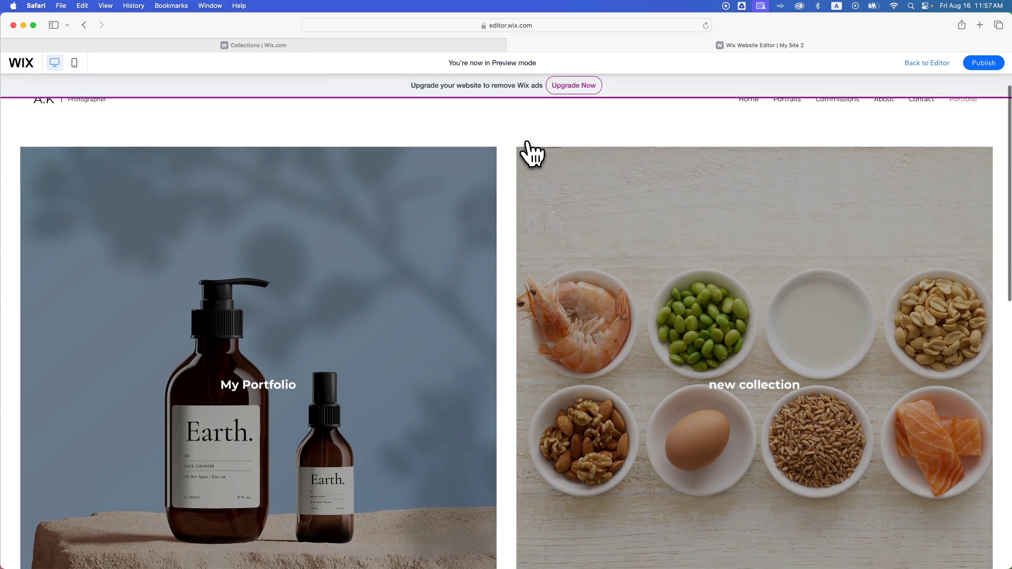
scroll(523, 156, down, 5)
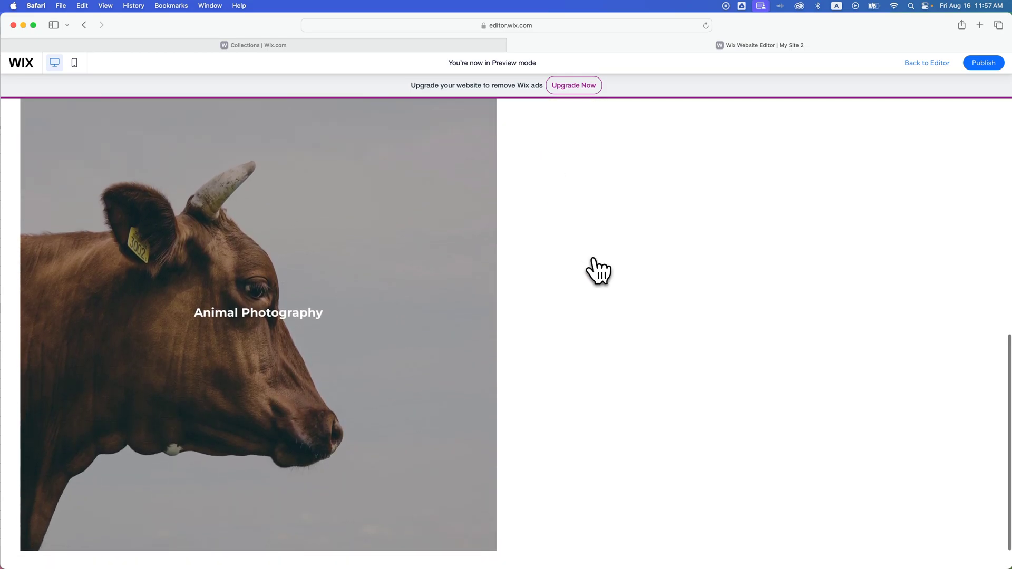
scroll(327, 327, up, 1)
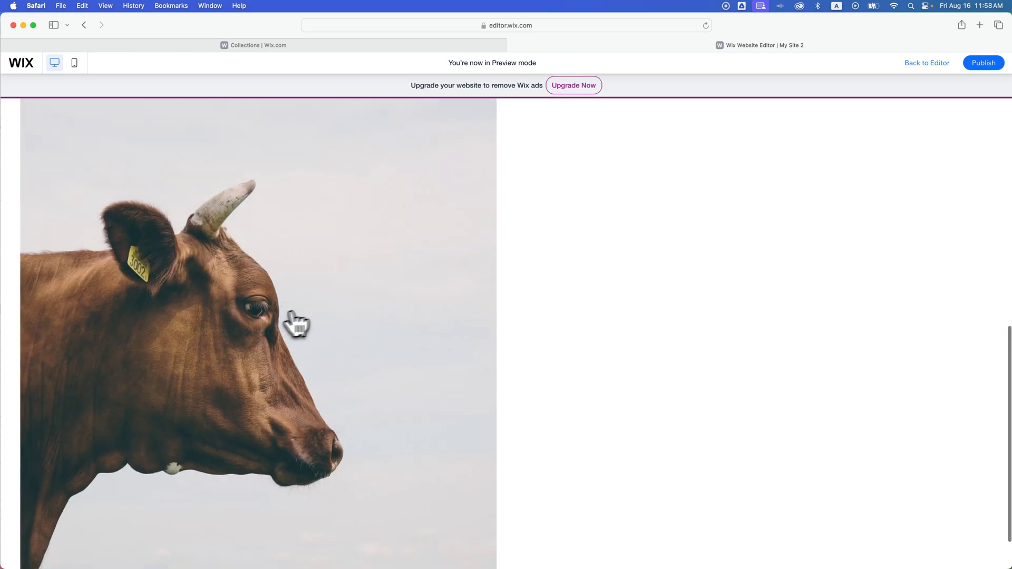
Step: Open the Animal Photography cow image and browse its building, red flower and walking-people projects
click(263, 319)
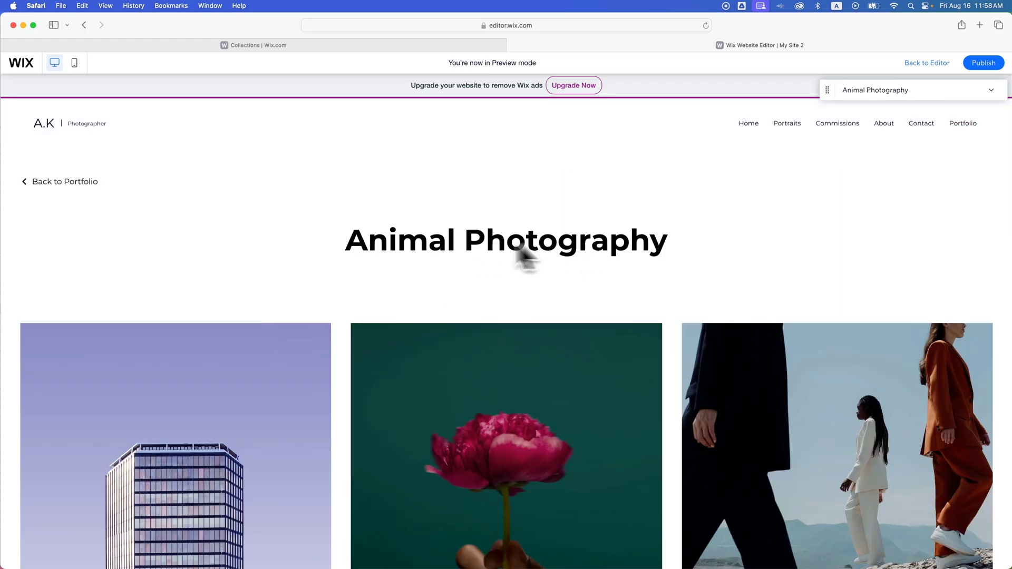
scroll(400, 241, down, 2)
scroll(400, 241, down, 1)
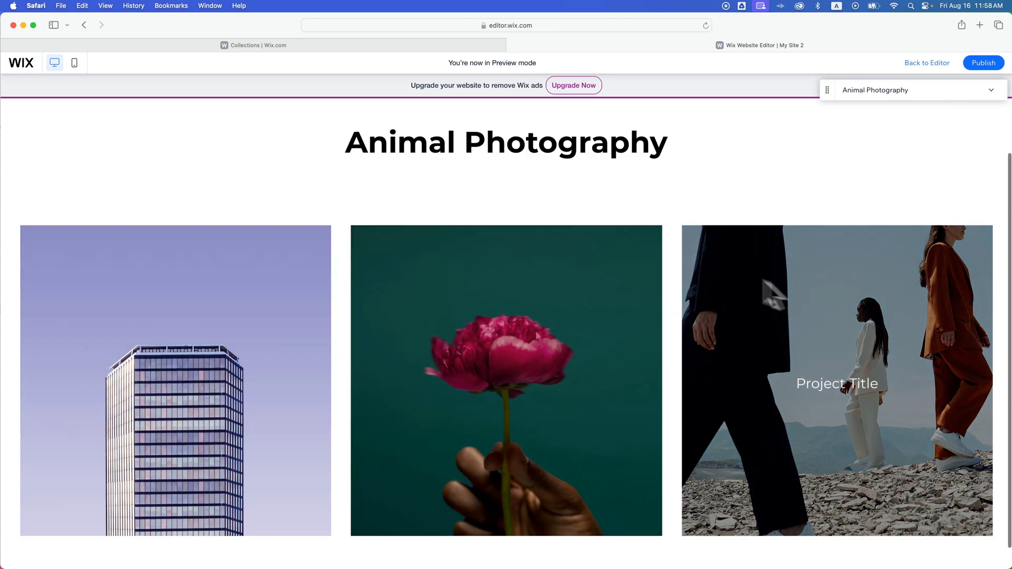
scroll(683, 254, down, 1)
scroll(682, 255, up, 4)
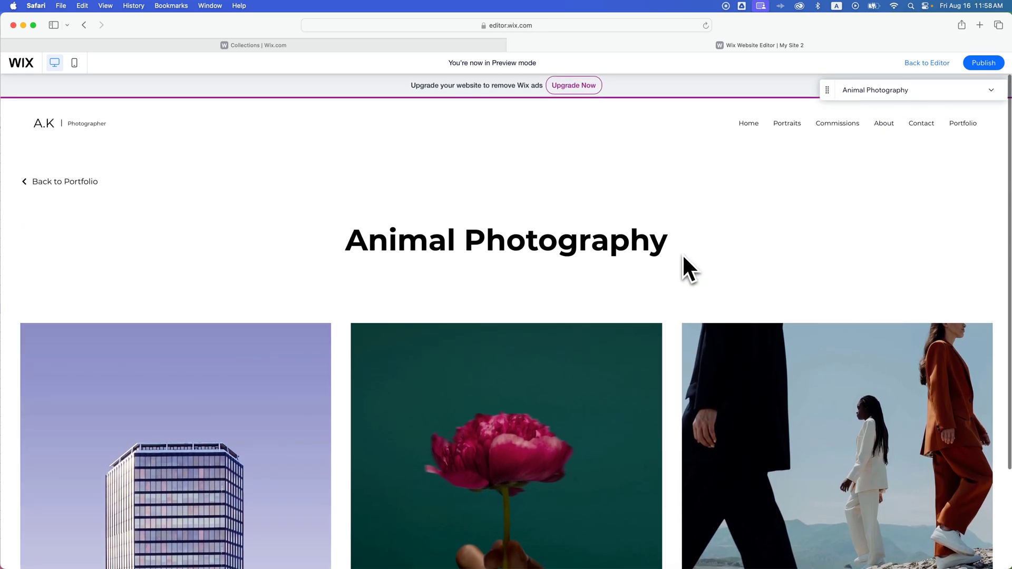